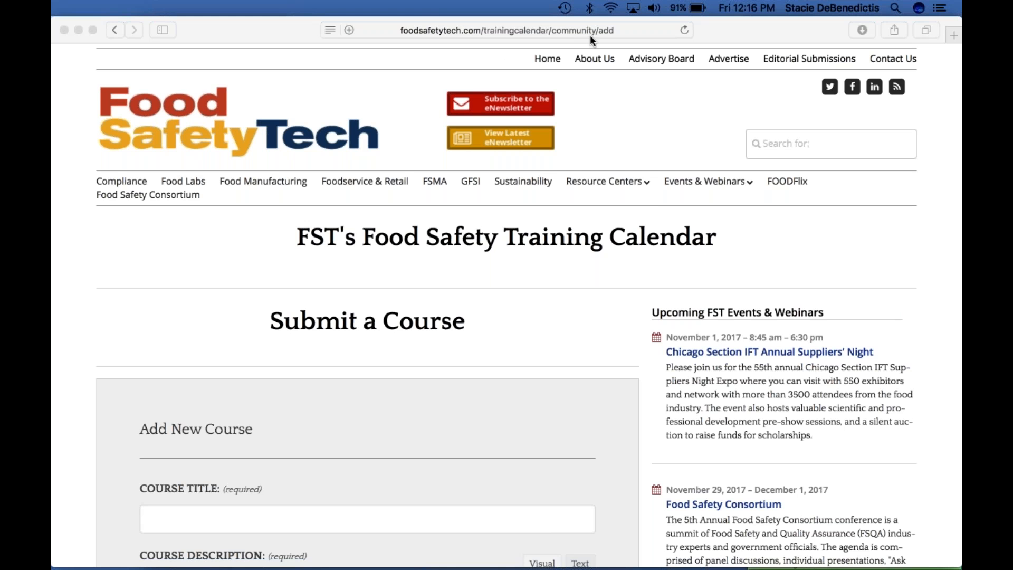
scroll(460, 499, "down", 10)
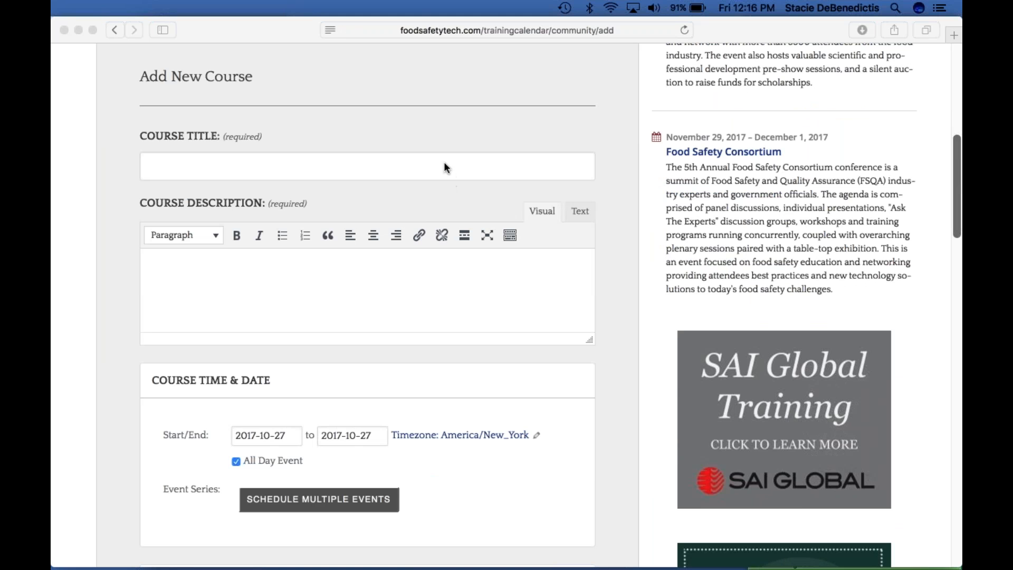
left_click(455, 174)
left_click(418, 308)
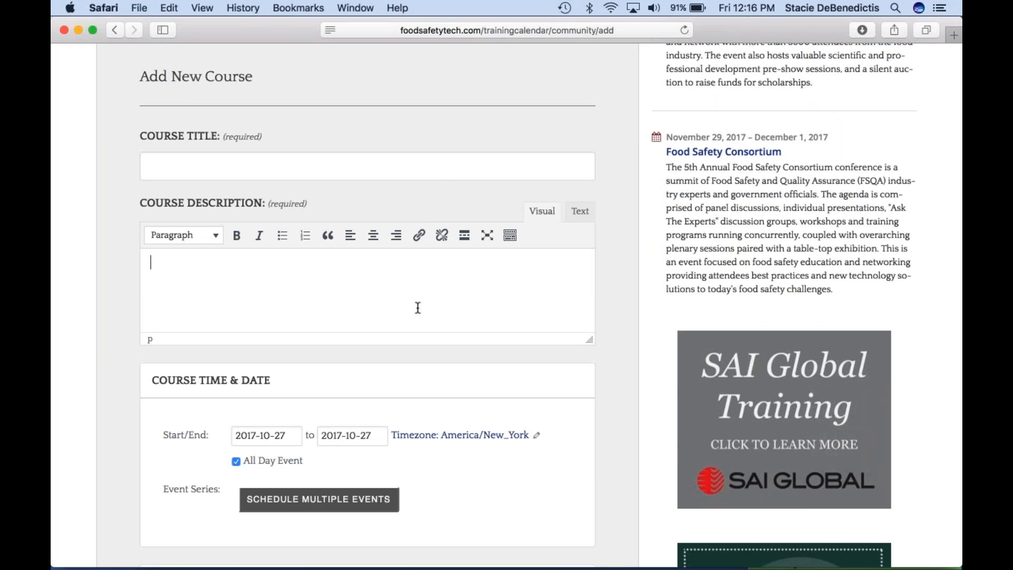
Set the course to start on 2017-11-07 and end on 2017-11-09
scroll(248, 237, "down", 1)
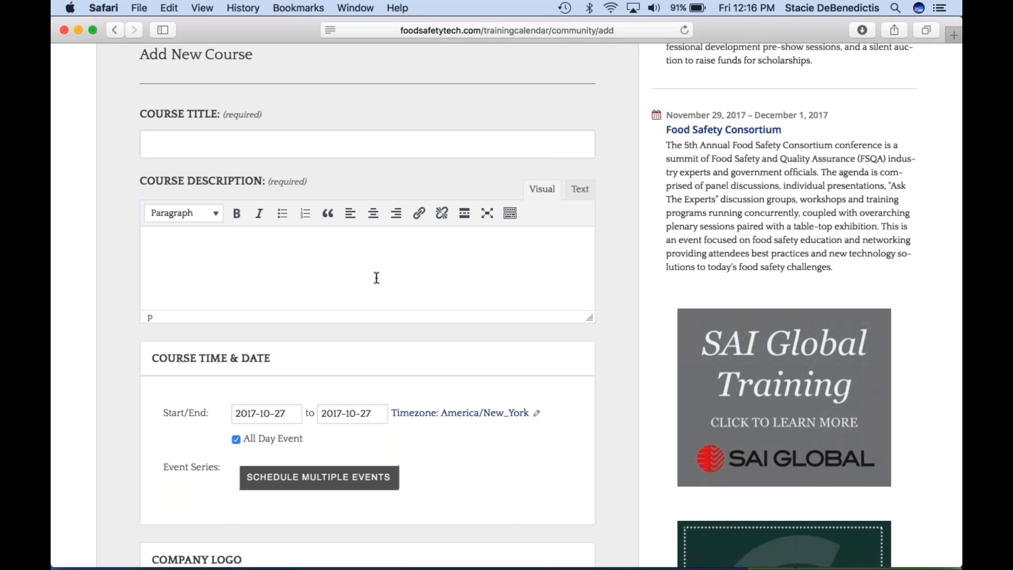
scroll(377, 277, "down", 5)
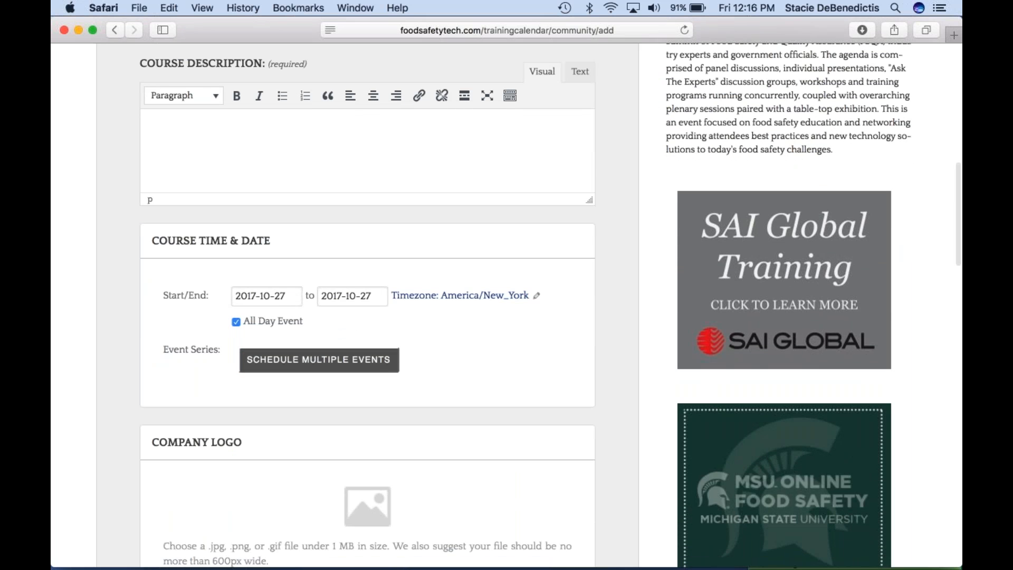
left_click(277, 295)
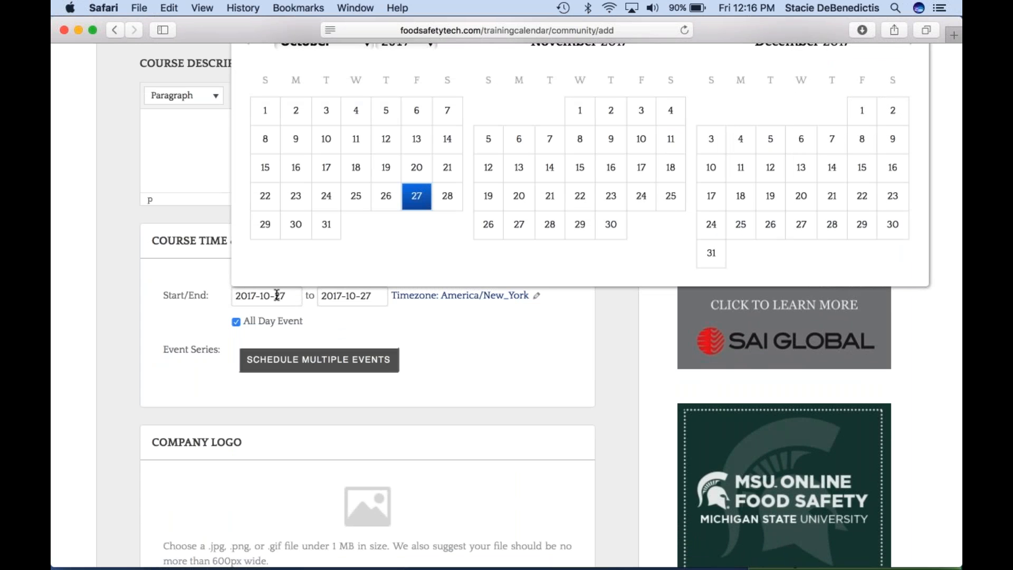
left_click(550, 139)
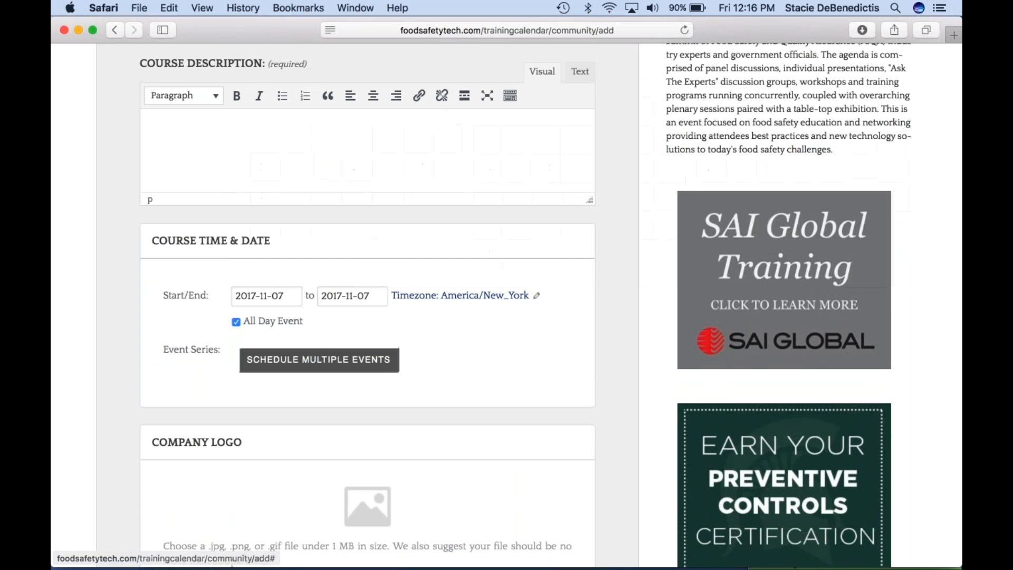
left_click(349, 298)
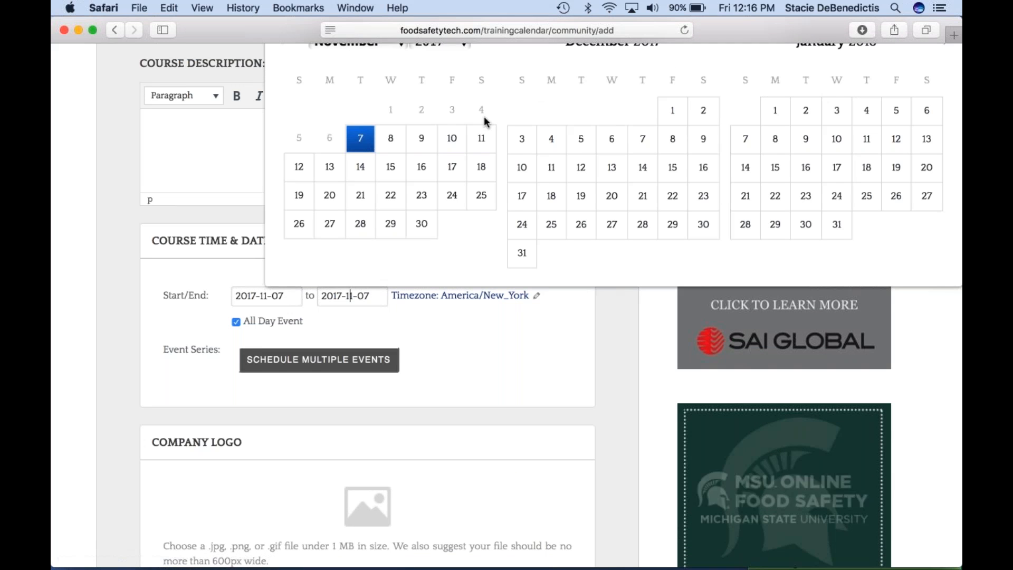
left_click(423, 142)
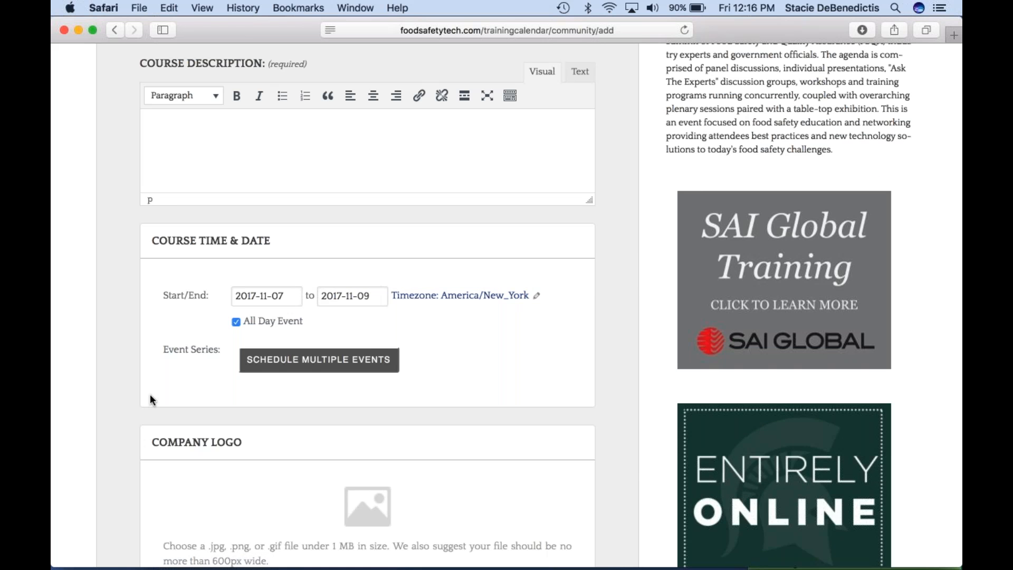
Assign the course to the HACCP | HARPC and ISO Standards categories
scroll(150, 395, "down", 1)
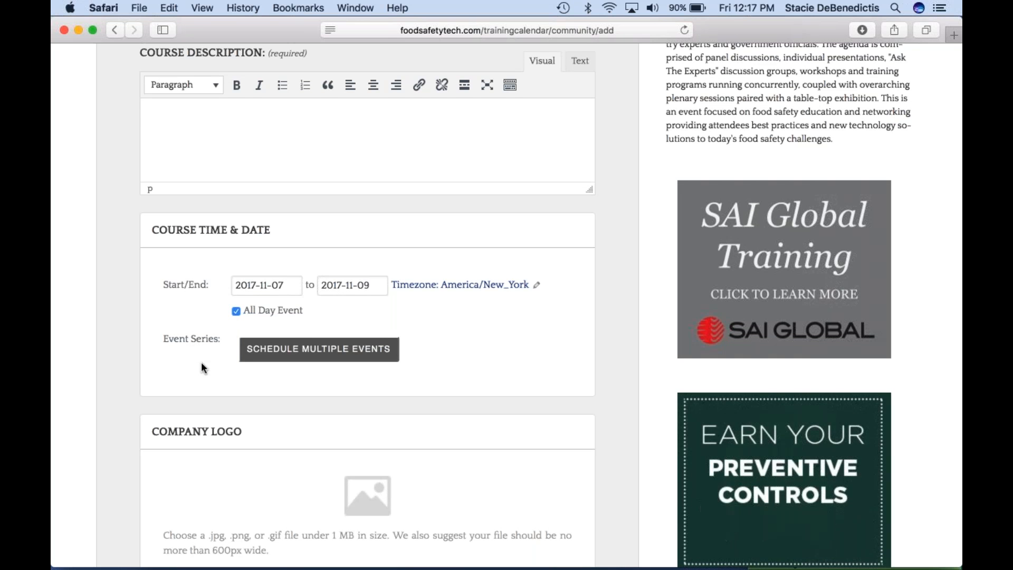
scroll(204, 368, "down", 5)
scroll(201, 362, "down", 2)
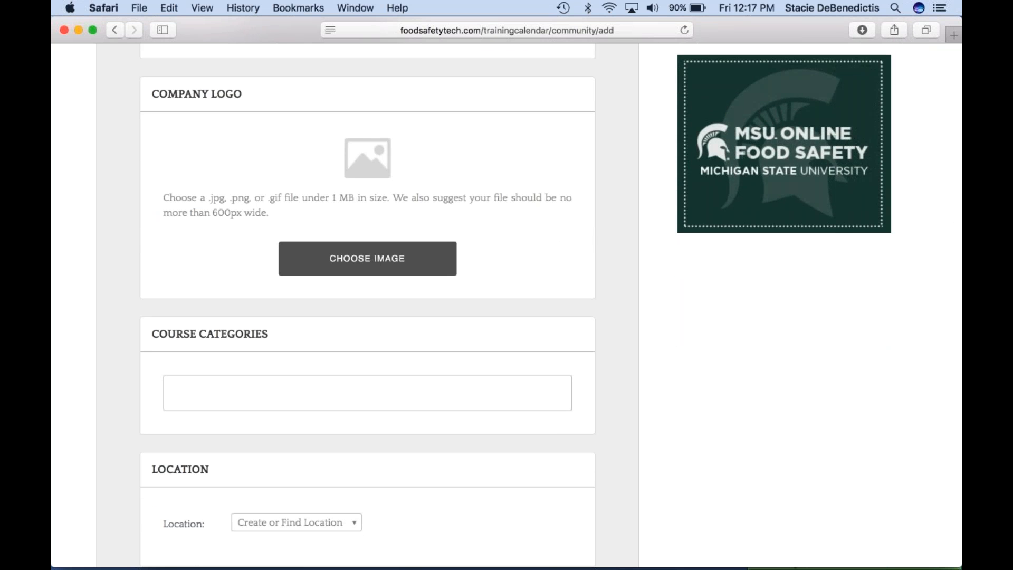
scroll(320, 398, "down", 1)
scroll(321, 398, "down", 3)
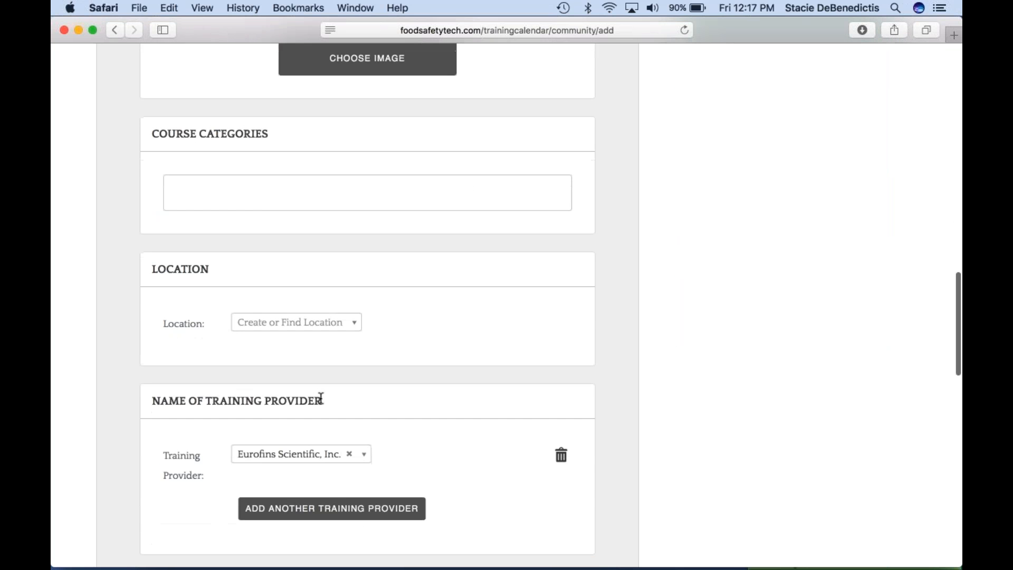
left_click(345, 189)
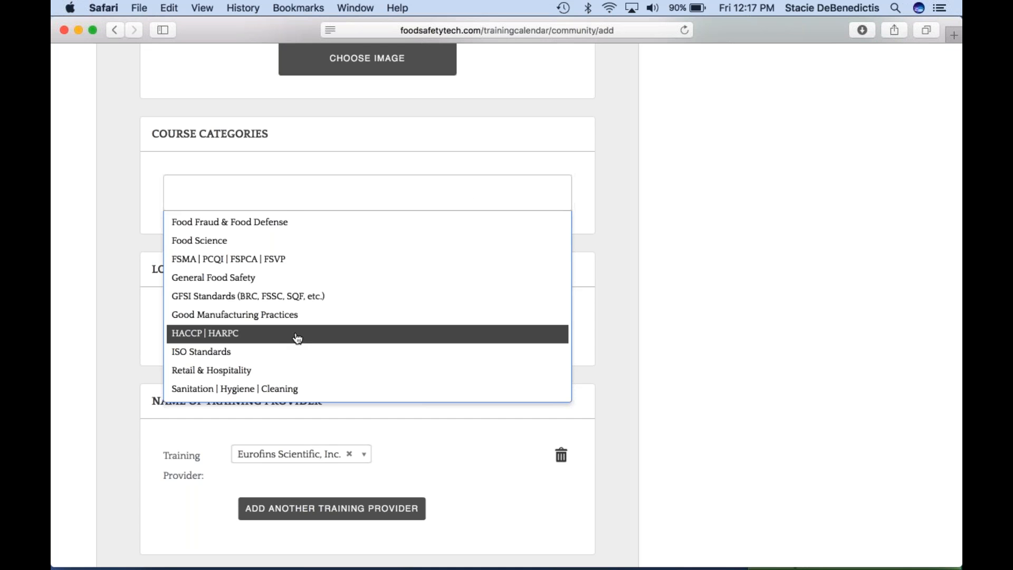
left_click(298, 337)
left_click(337, 193)
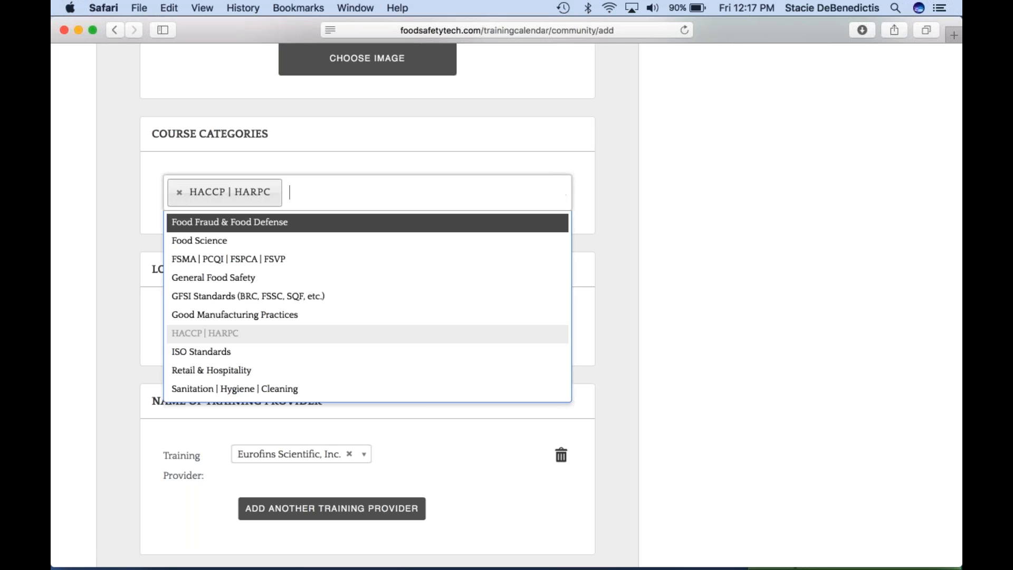
key("Return")
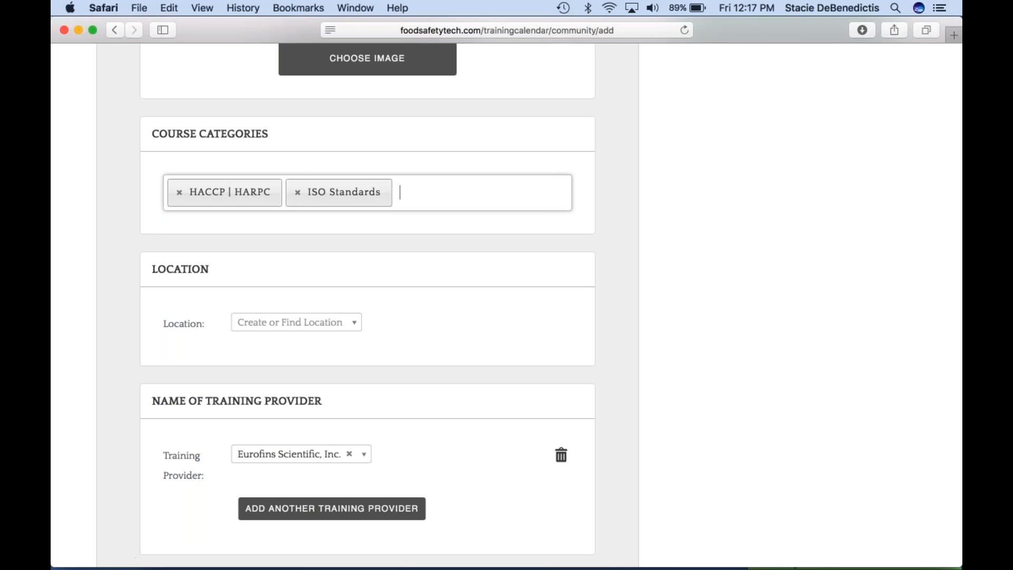
left_click(468, 190)
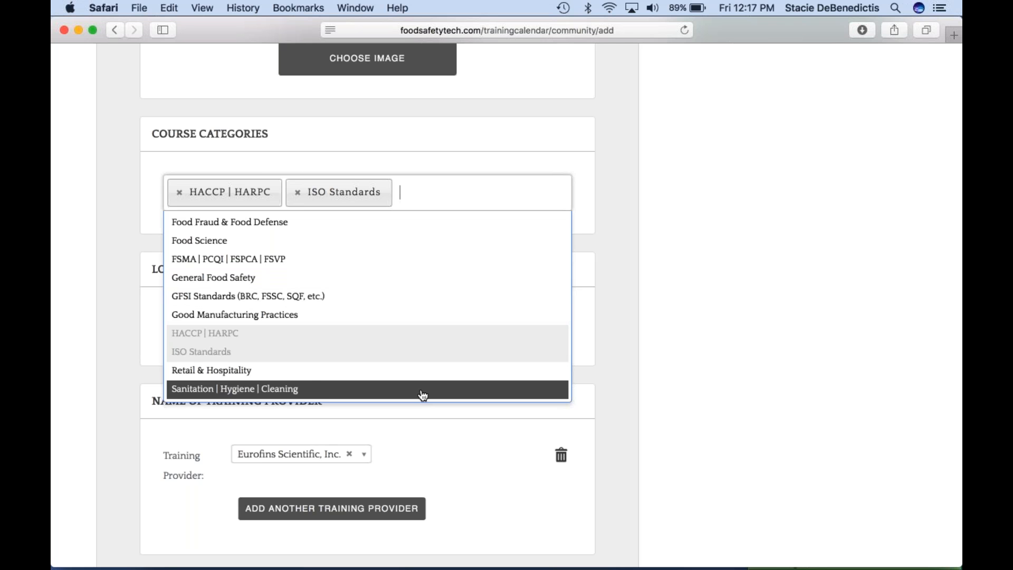
key("Escape")
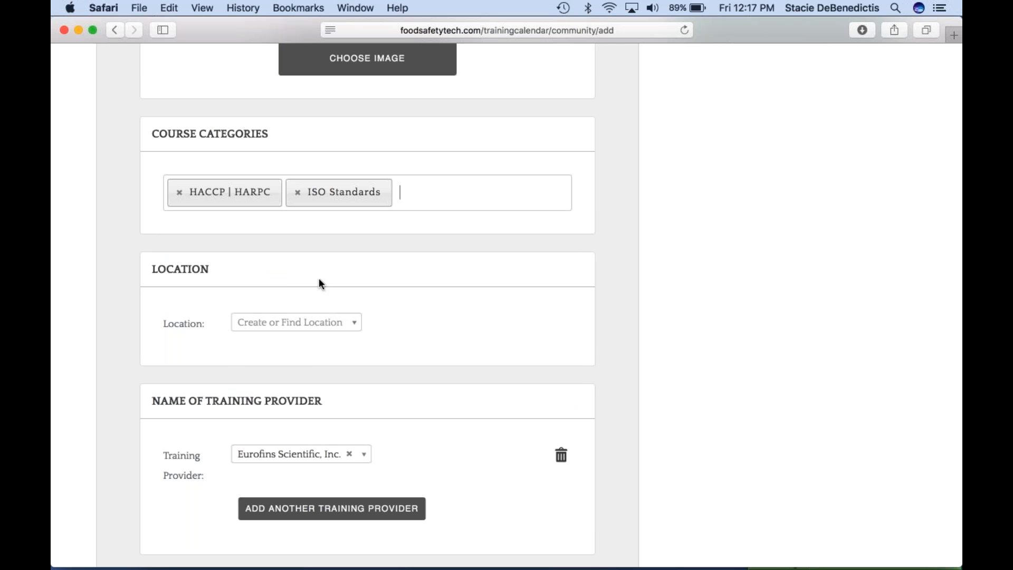
Create "Phoenix, Arizona" as a new location for the course
scroll(319, 278, "down", 2)
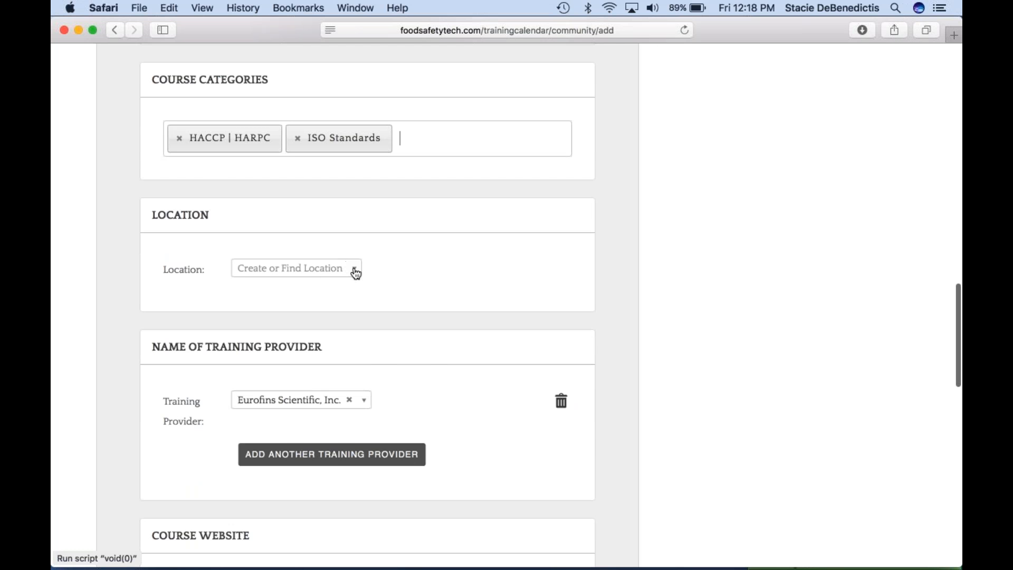
left_click(355, 272)
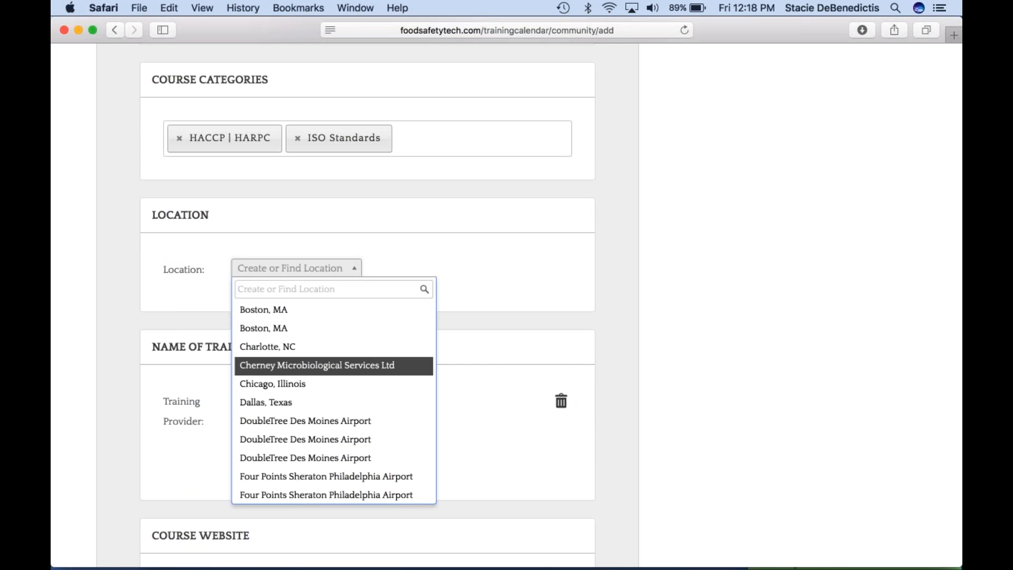
scroll(383, 350, "up", 1)
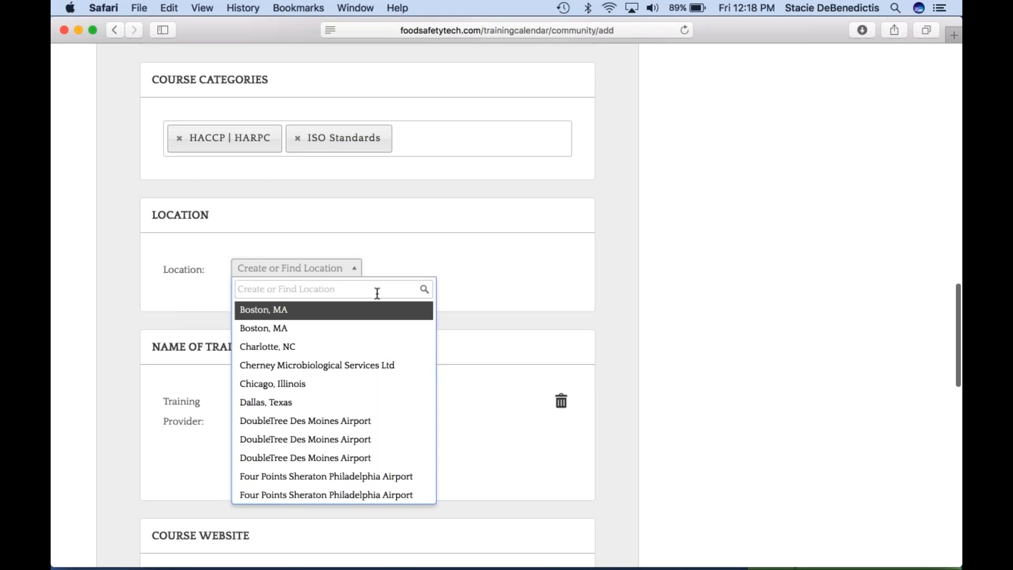
type("Ph")
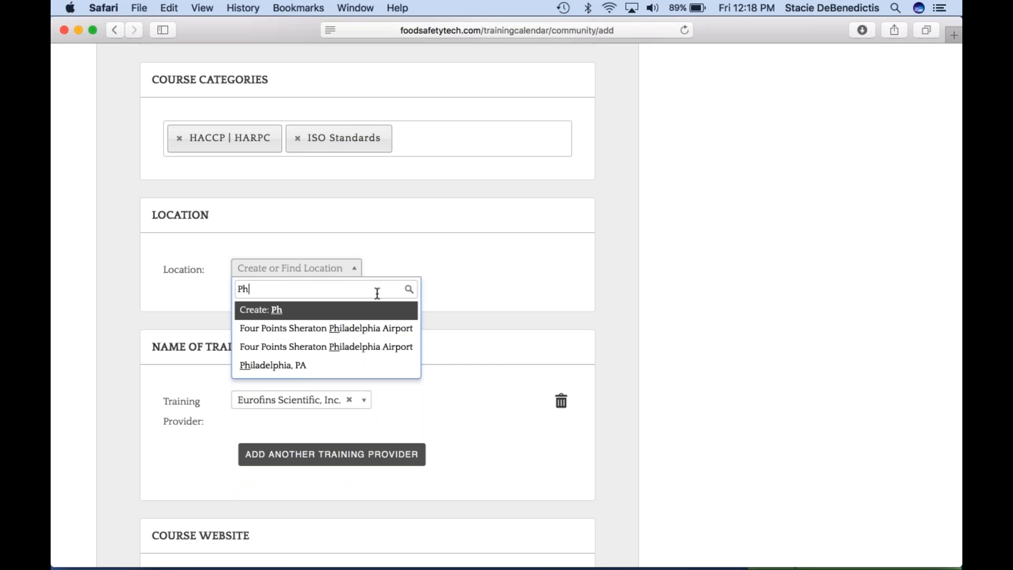
type("oeniz")
key("BackSpace")
type("x")
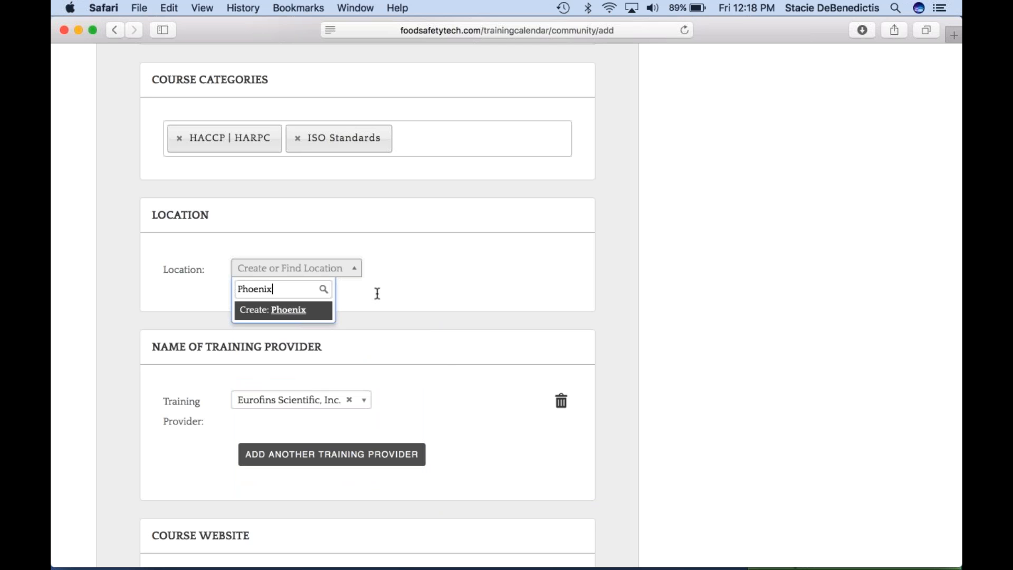
type(", Arizona")
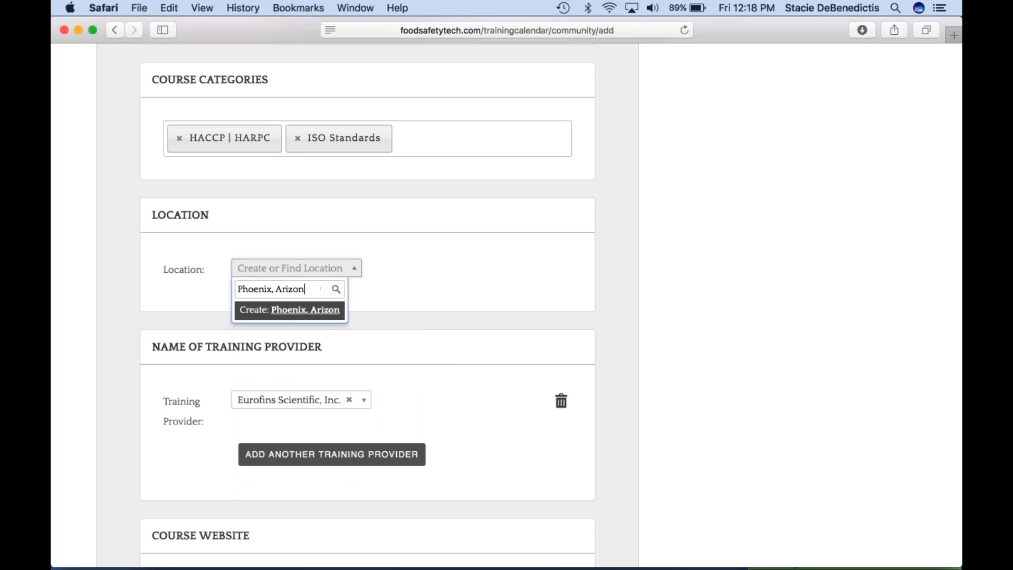
left_click(317, 313)
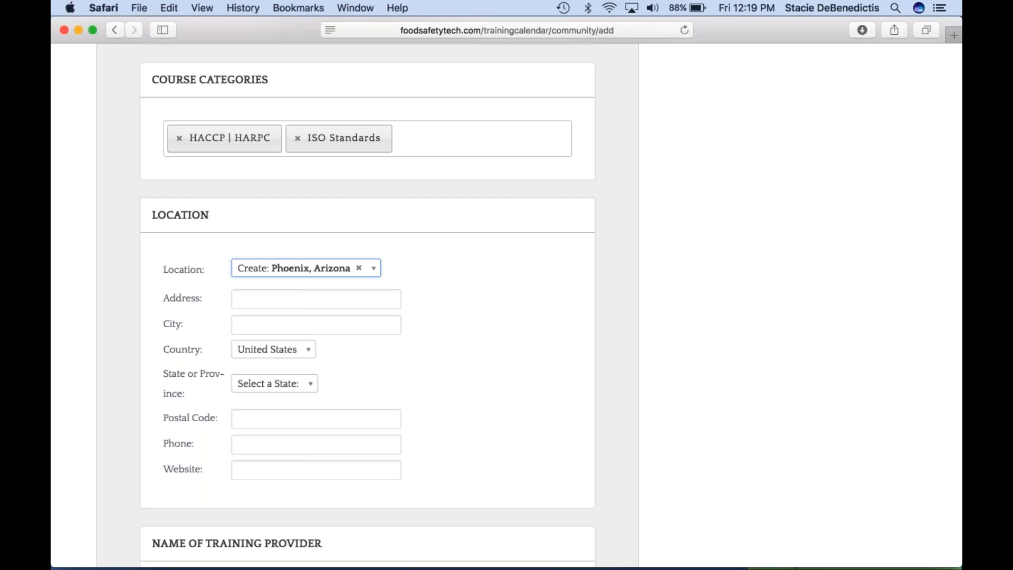
Replace the training provider with a newly created one named "ABC Company"
scroll(132, 474, "down", 10)
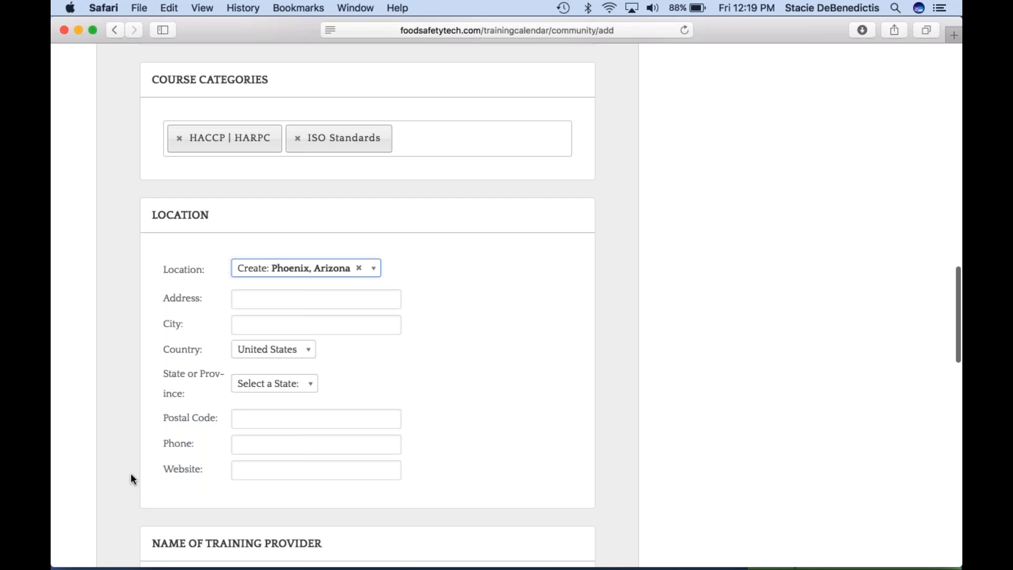
scroll(131, 473, "down", 2)
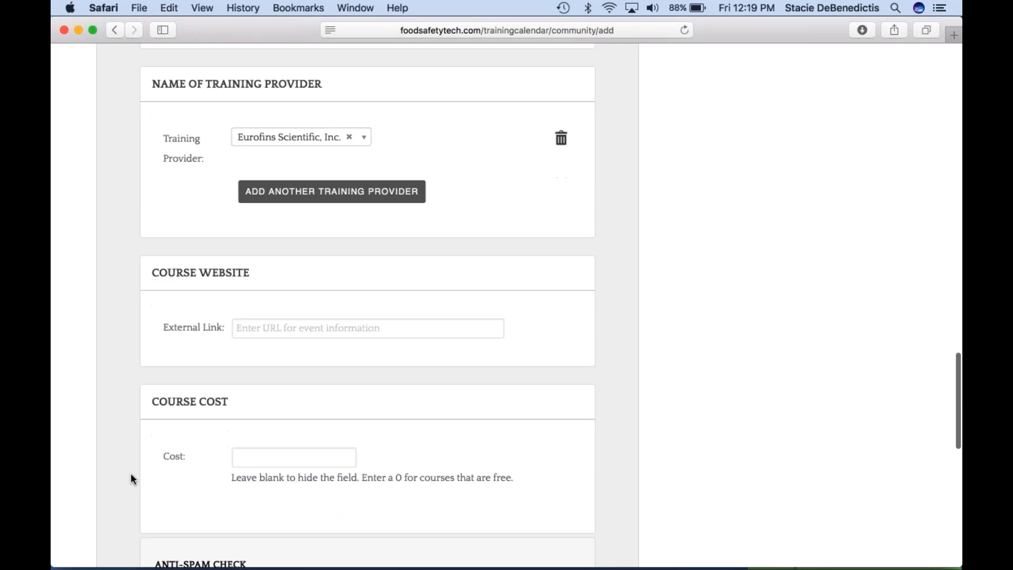
left_click(364, 139)
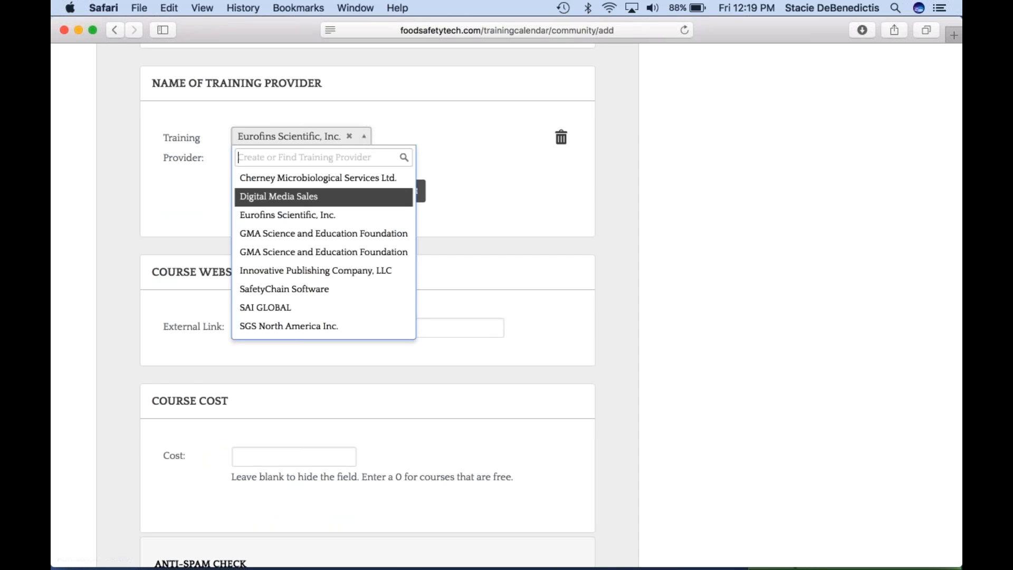
scroll(316, 198, "up", 1)
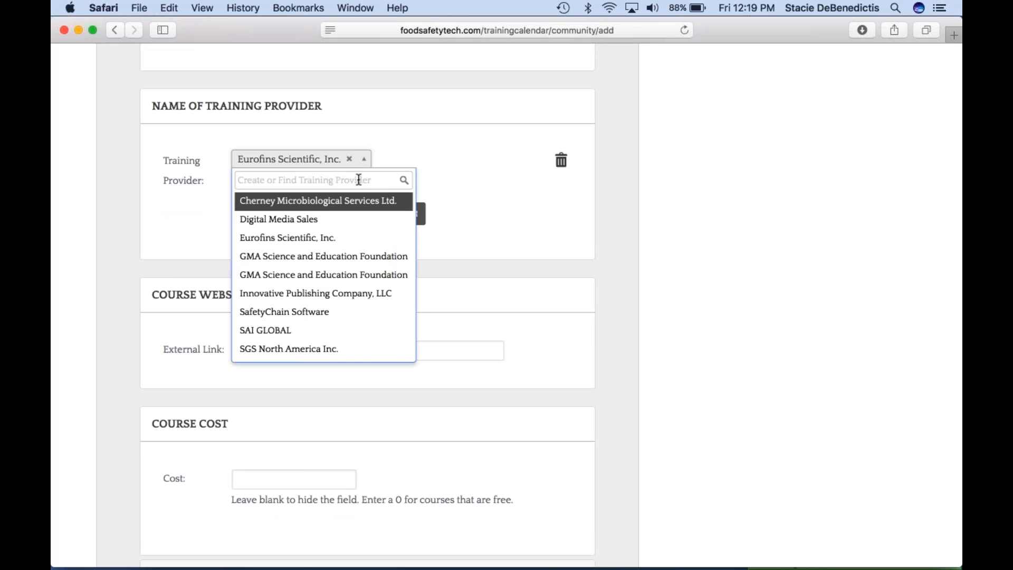
type("ABC")
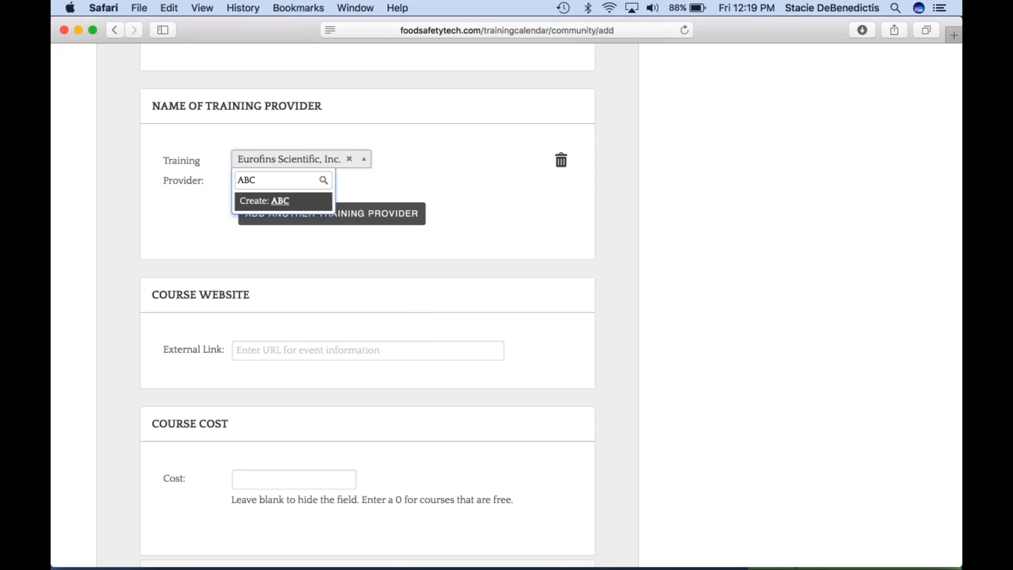
type(" Company")
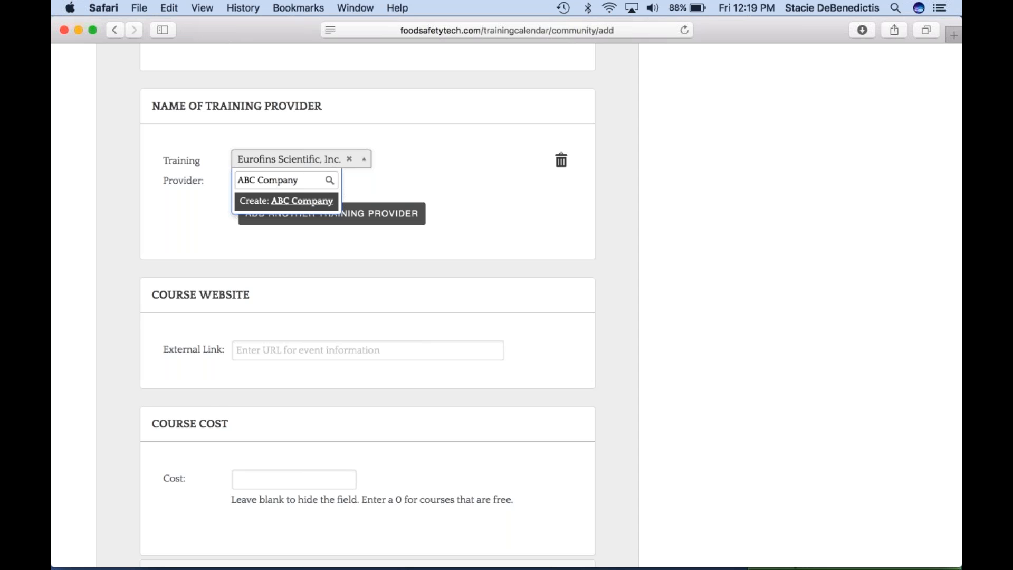
left_click(317, 205)
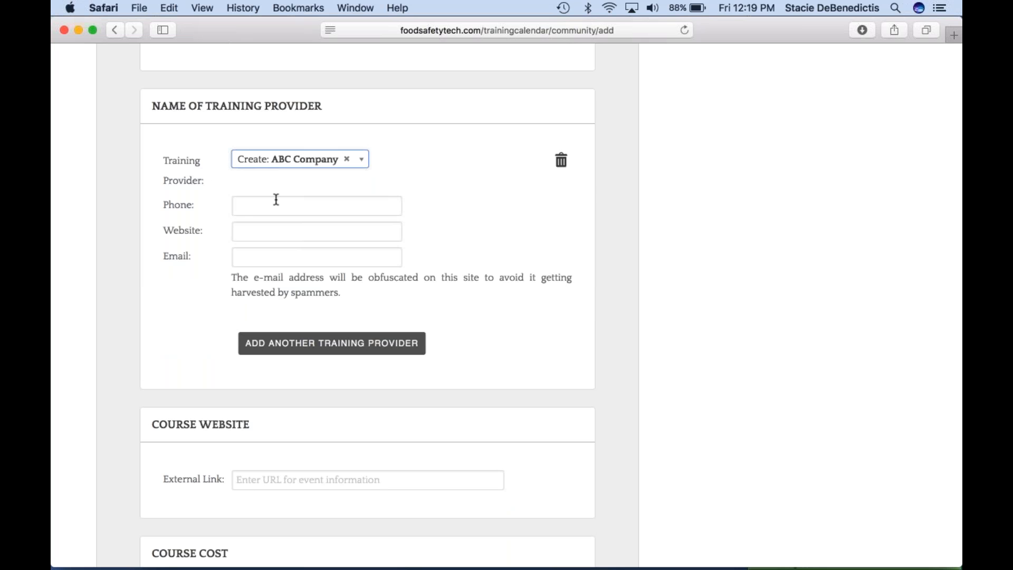
Examine the provider's phone, website and email fields and the course website, cost and anti-spam sections of the form
left_click(249, 211)
left_click(256, 234)
left_click(256, 256)
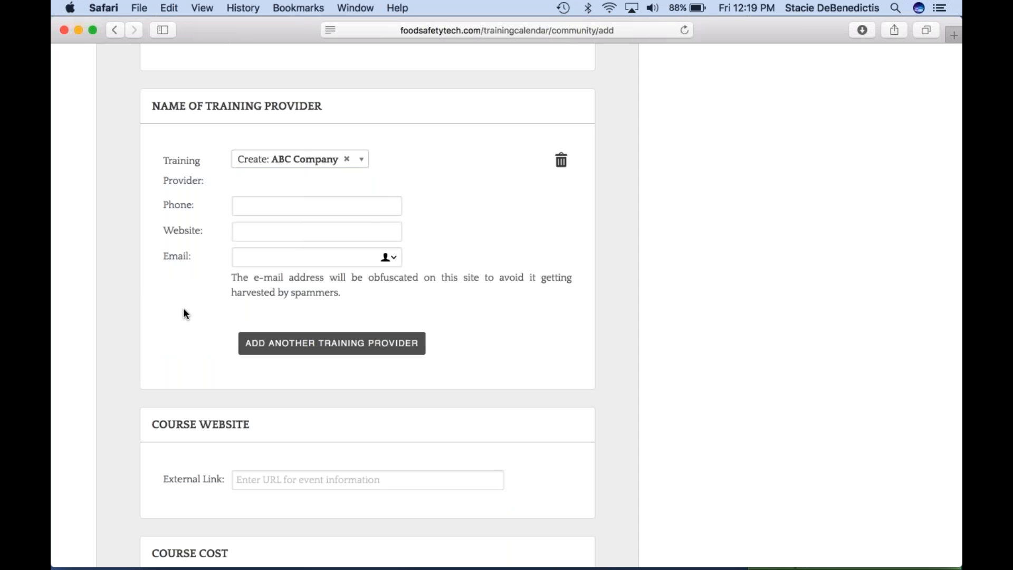
scroll(183, 311, "down", 1)
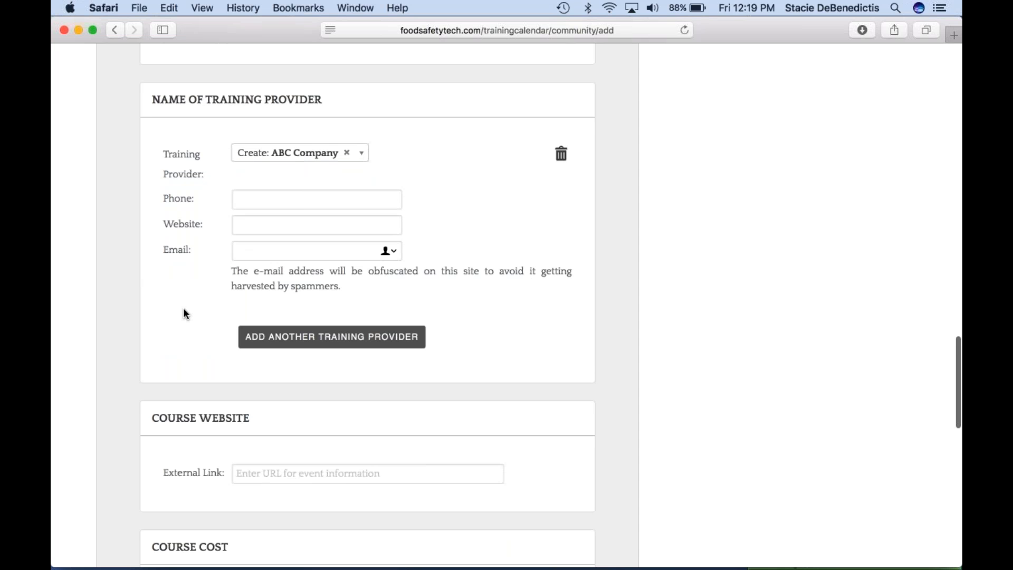
scroll(185, 314, "down", 4)
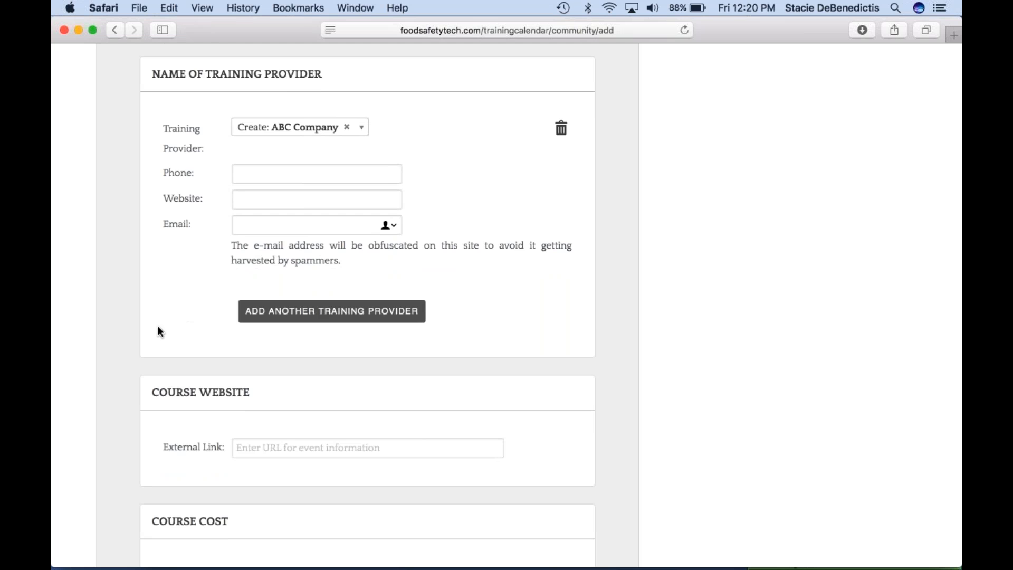
scroll(121, 443, "down", 6)
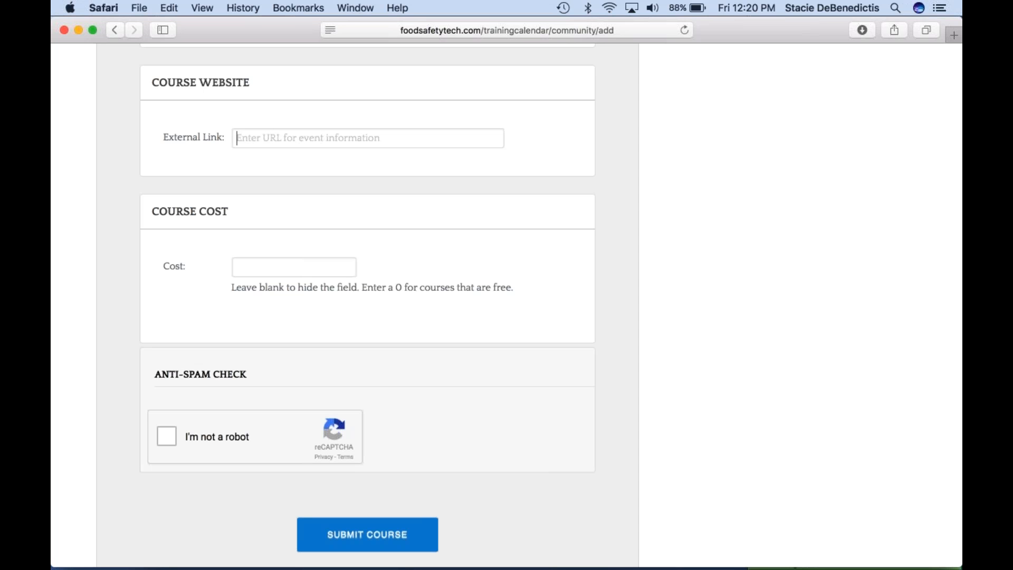
left_click(310, 268)
scroll(204, 526, "down", 2)
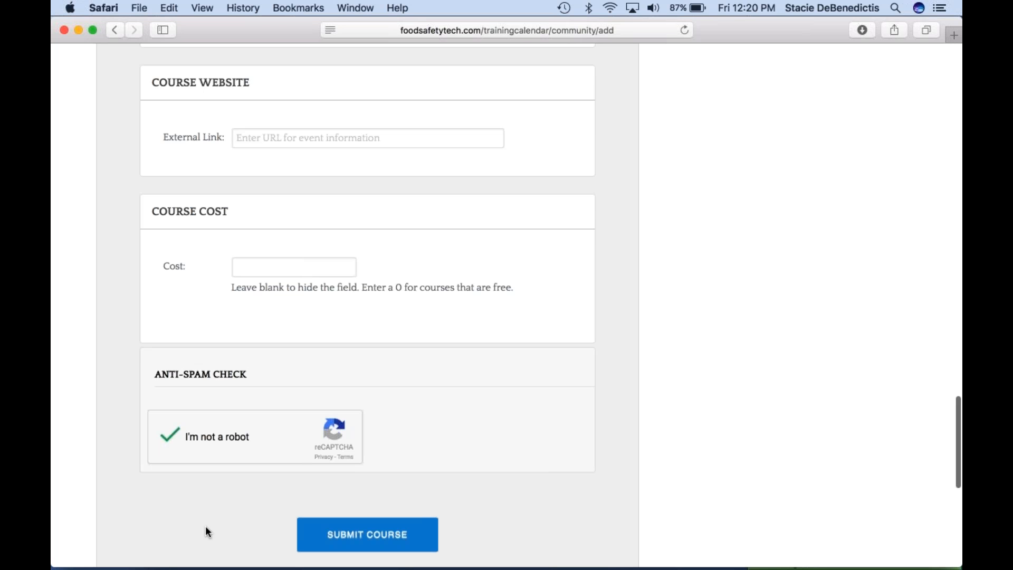